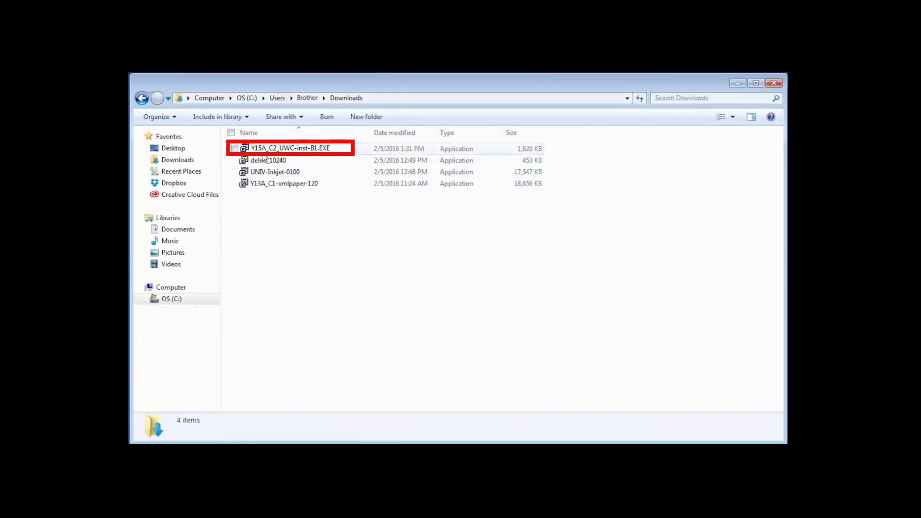
# - Launch the Y15A_C2_UWC-inst-B1.EXE installer from the Downloads folder
pyautogui.doubleClick(289, 149)
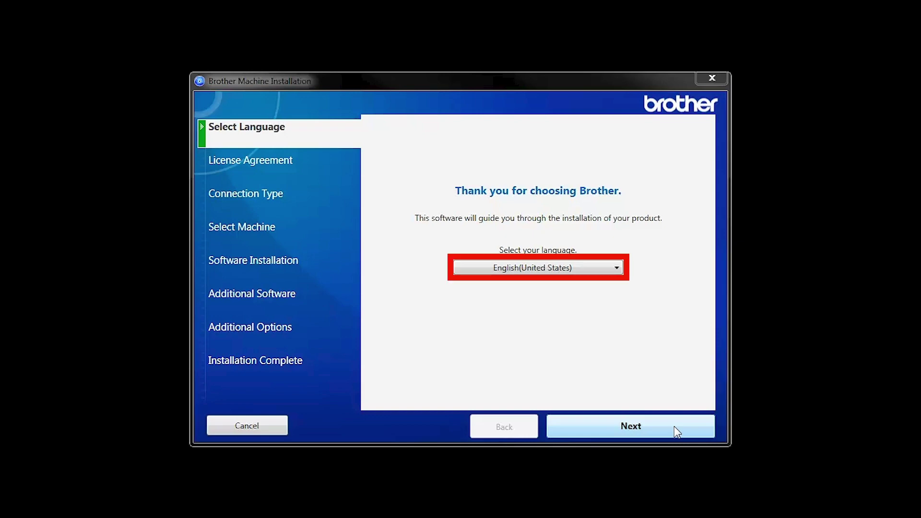
# - Keep English (United States), accept the license agreement and continue to the connection type choice
pyautogui.click(674, 426)
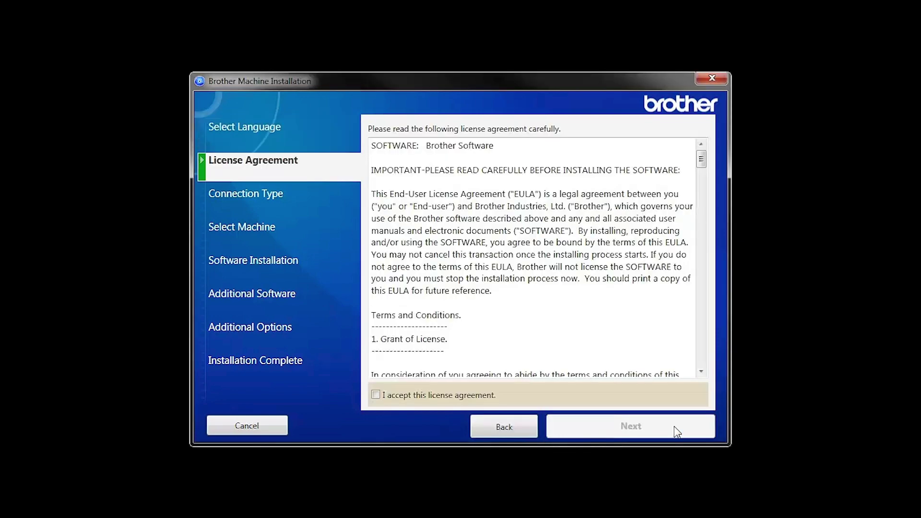
pyautogui.click(376, 395)
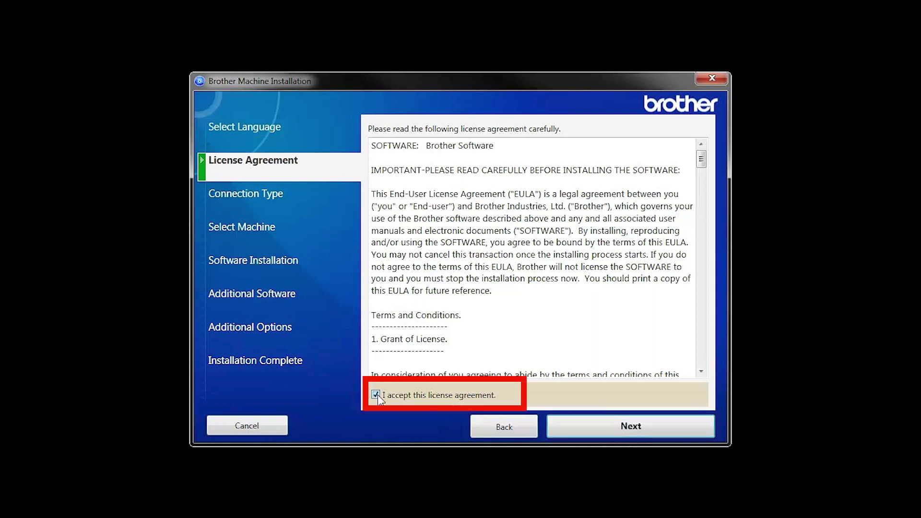
pyautogui.click(678, 431)
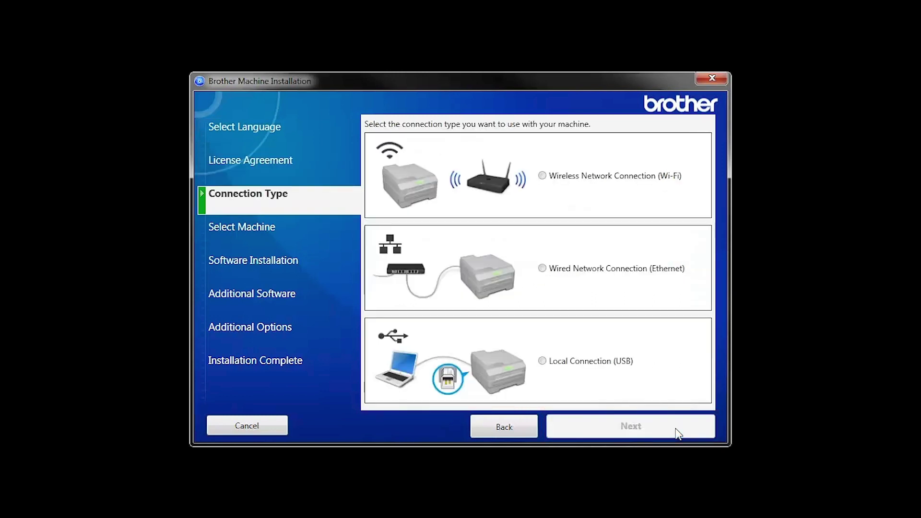
# - Choose Wireless Network Connection (Wi-Fi) as the connection type and continue
pyautogui.click(543, 176)
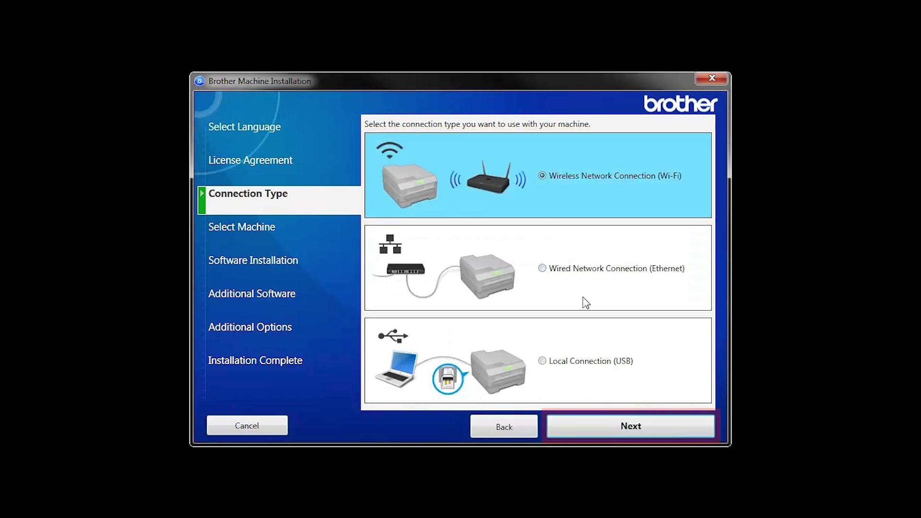
pyautogui.click(674, 426)
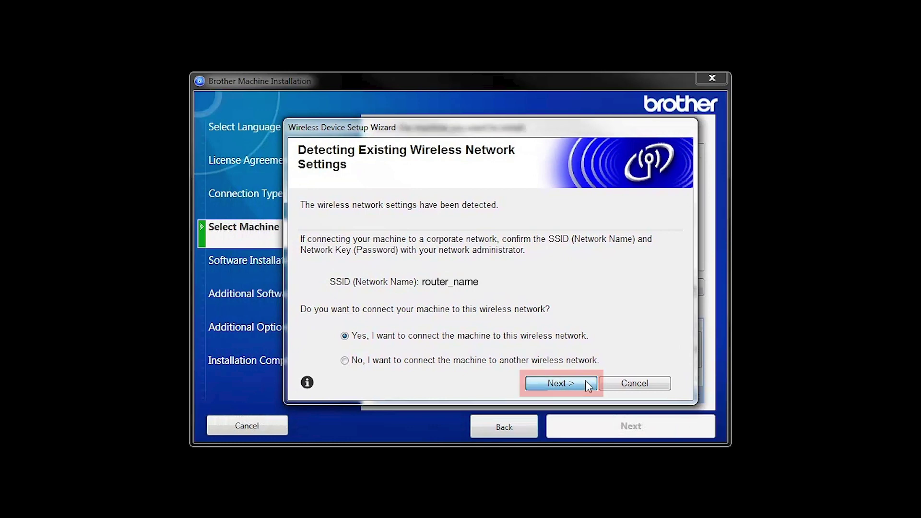
# - Attempt connecting to router_name, then after failure continue setup indicating no USB cable is available
pyautogui.click(586, 384)
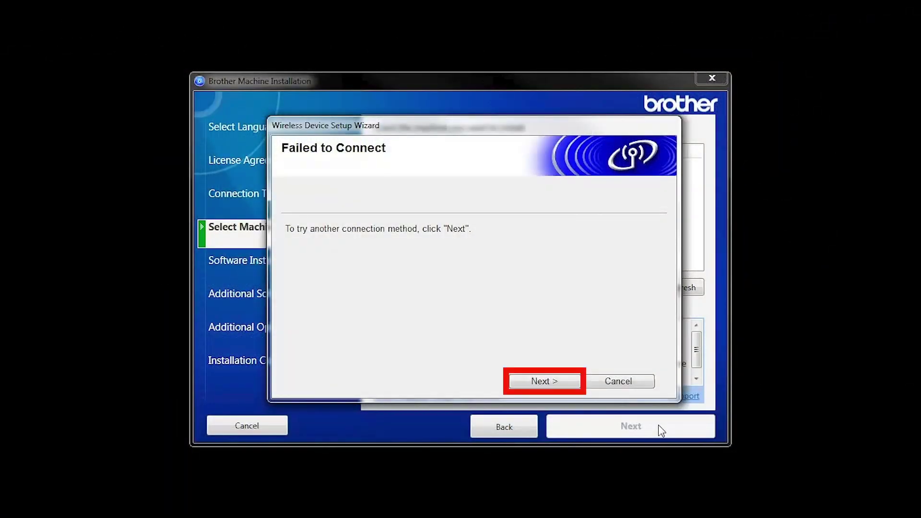
pyautogui.click(577, 383)
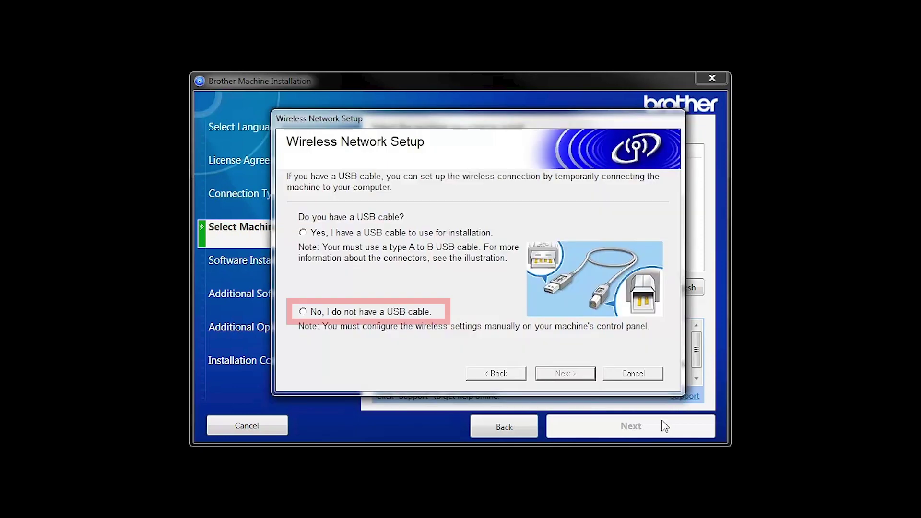
pyautogui.click(302, 312)
pyautogui.click(566, 374)
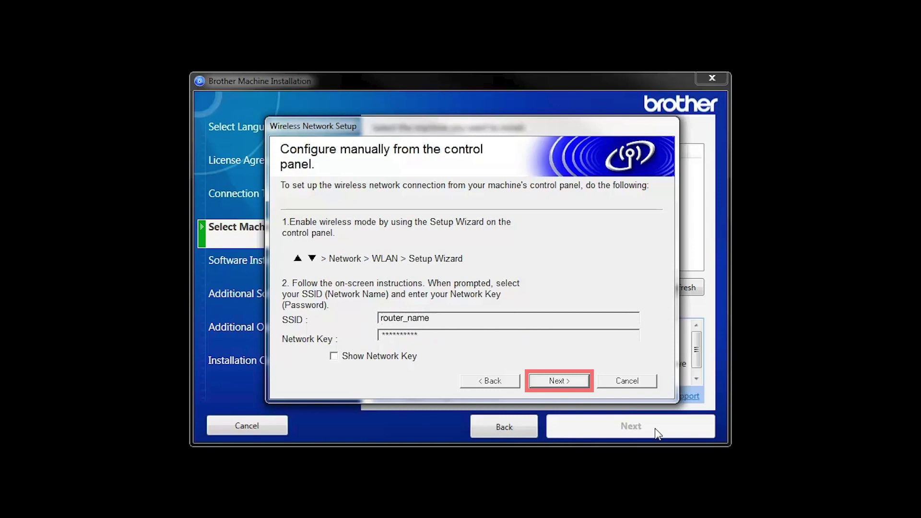
# - Mark the wireless connection as 'Checked and confirmed' and return to the machine list
pyautogui.click(569, 383)
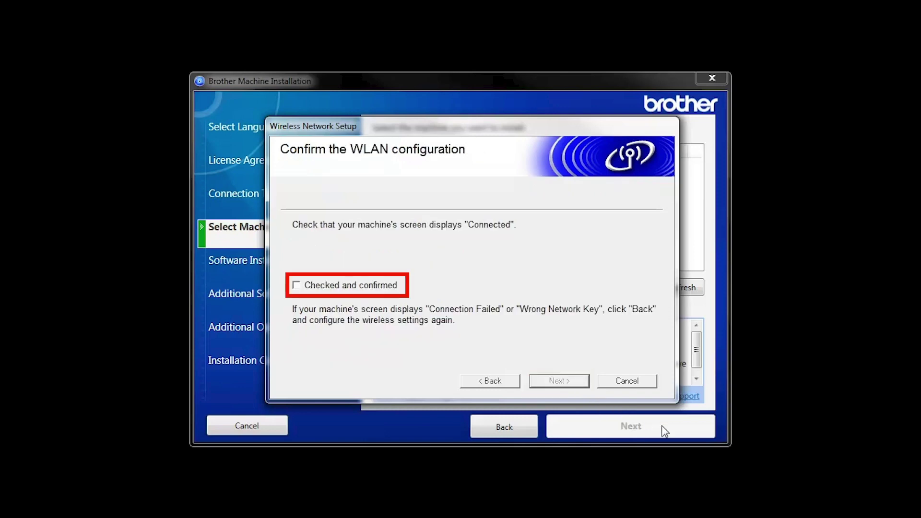
pyautogui.click(297, 286)
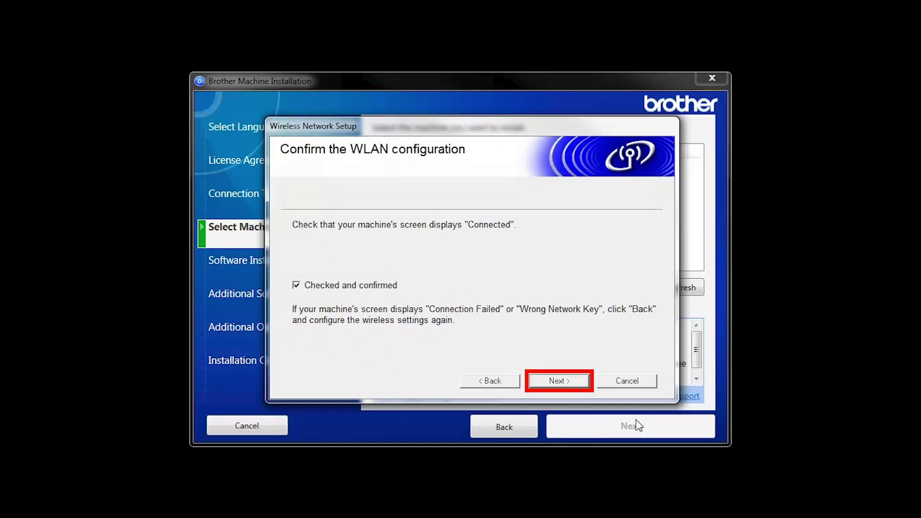
pyautogui.click(579, 381)
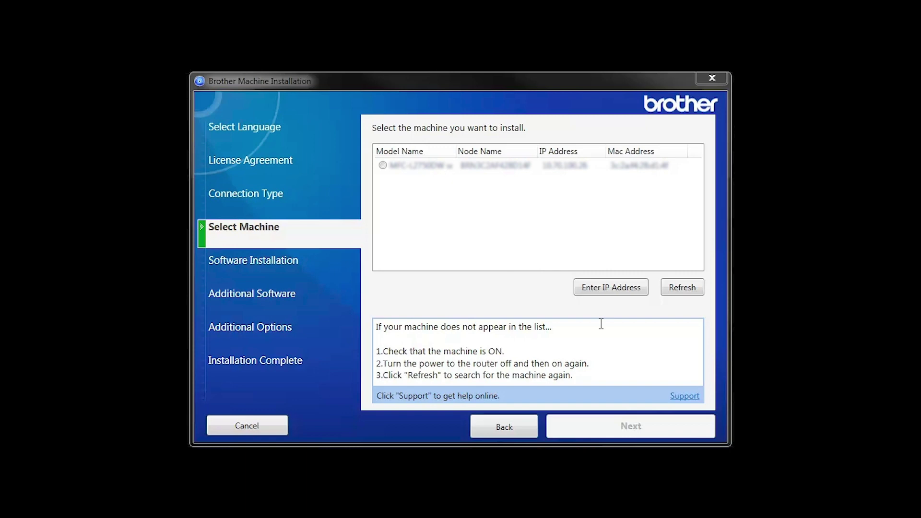
# - Select the found networked machine and start the Standard (Recommended) installation
pyautogui.click(384, 166)
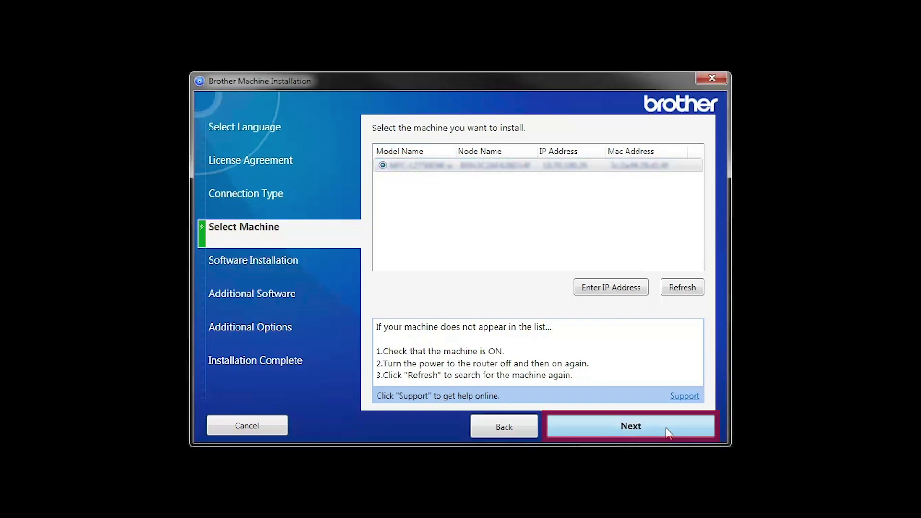
pyautogui.click(667, 431)
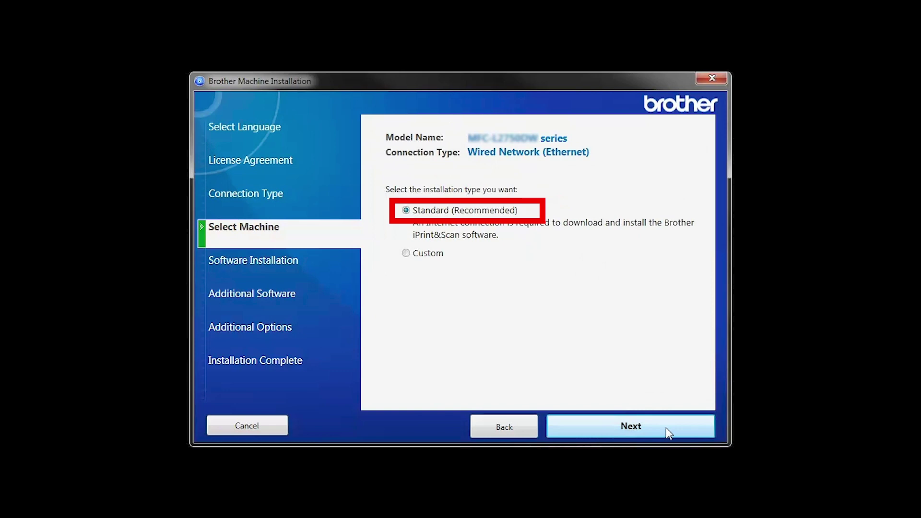
pyautogui.click(665, 428)
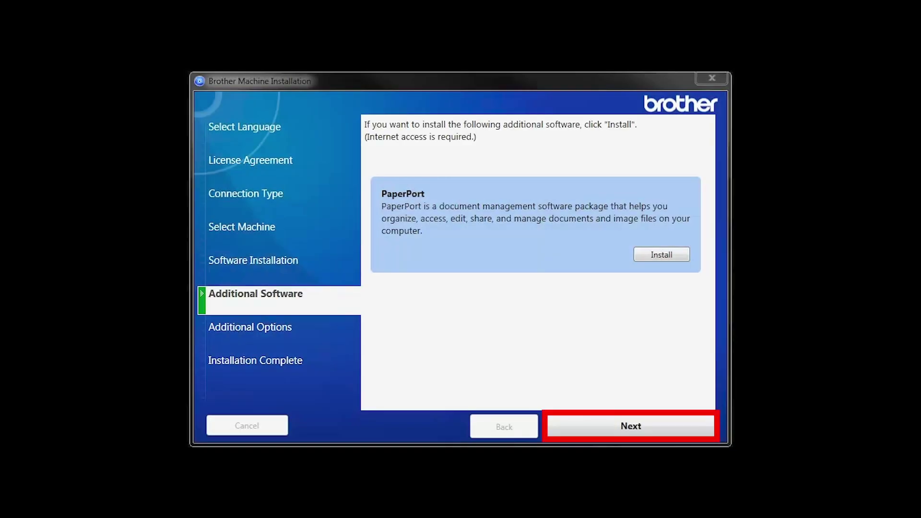
# - Skip installing PaperPort and continue to the Additional Options page
pyautogui.click(678, 426)
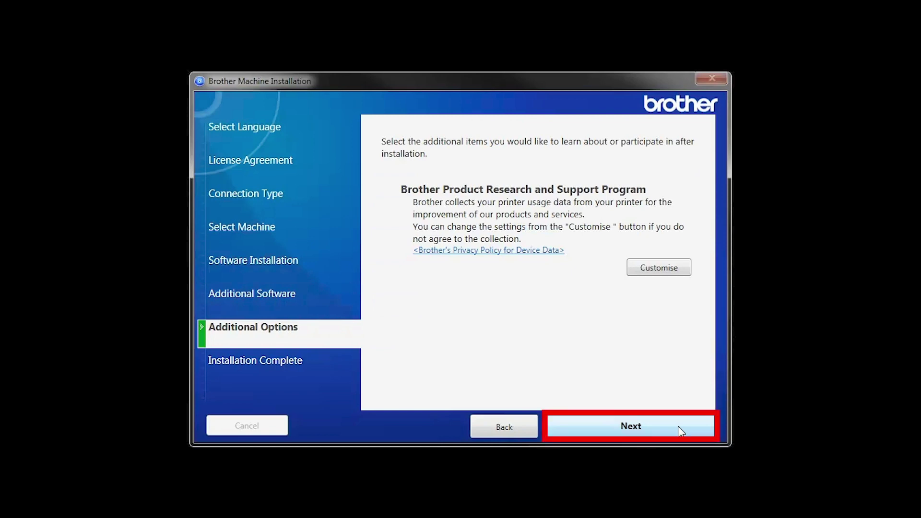
# - Keep the default Product Research and Support Program settings and reach Installation Complete
pyautogui.click(678, 426)
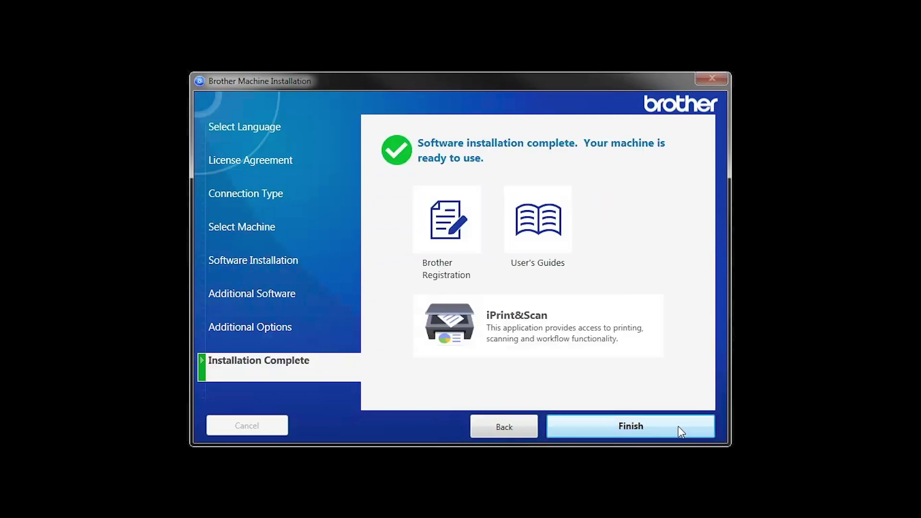